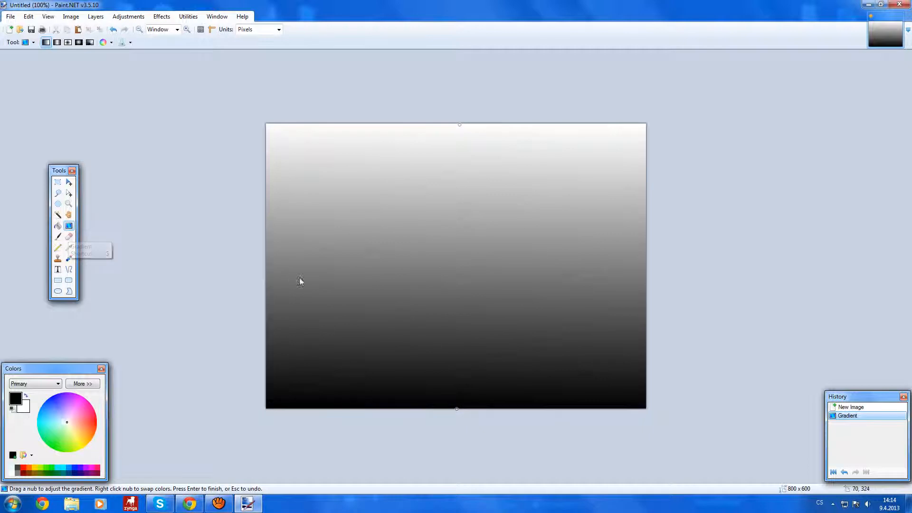
Undo the gradient and flood-fill the canvas with black, followed by red
click(845, 473)
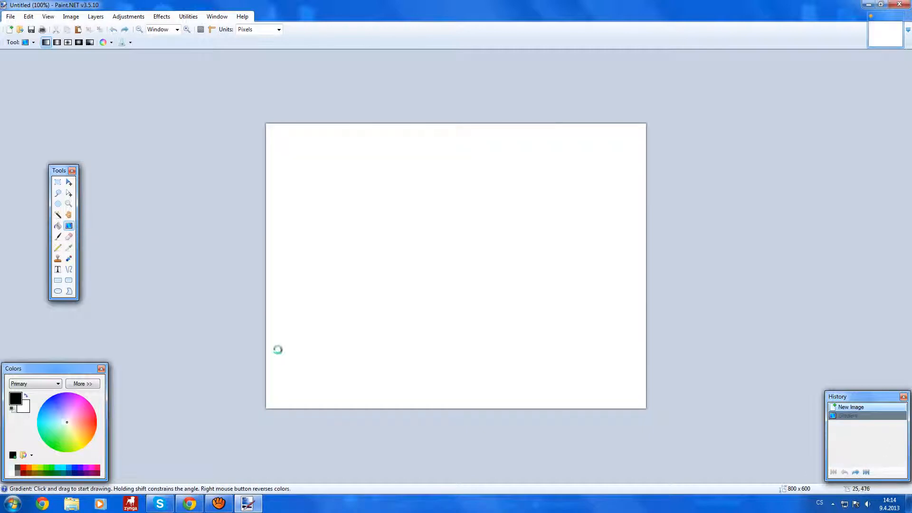
click(58, 226)
click(378, 385)
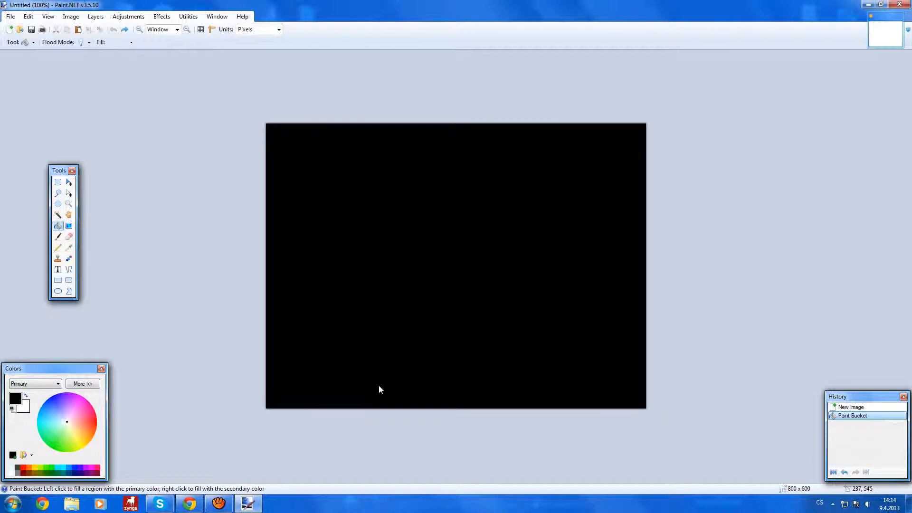
drag(68, 408, 118, 424)
click(315, 307)
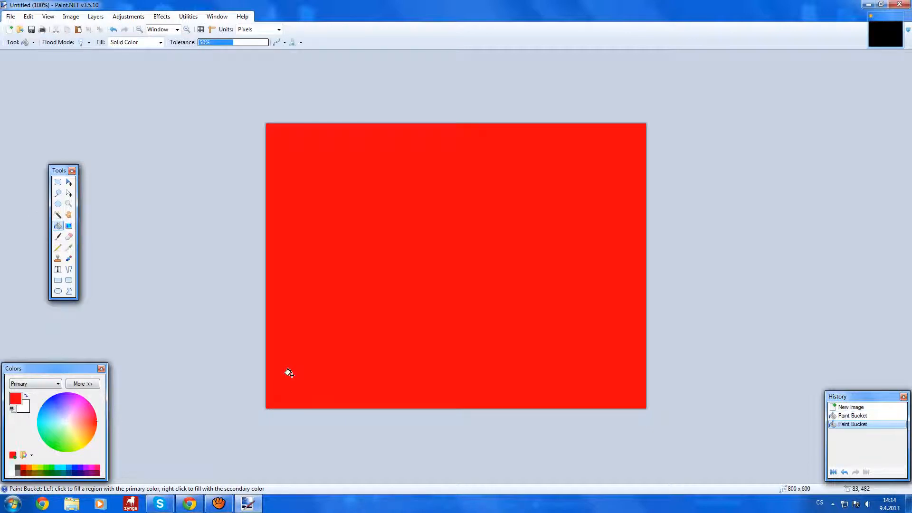
Draw a linear gradient from the canvas's lower edge up to its upper edge, fading red to white, and recolour the red to blue
click(69, 225)
mouse_move(436, 405)
mouse_down()
mouse_move(431, 129)
mouse_move(438, 135)
mouse_move(439, 126)
mouse_up()
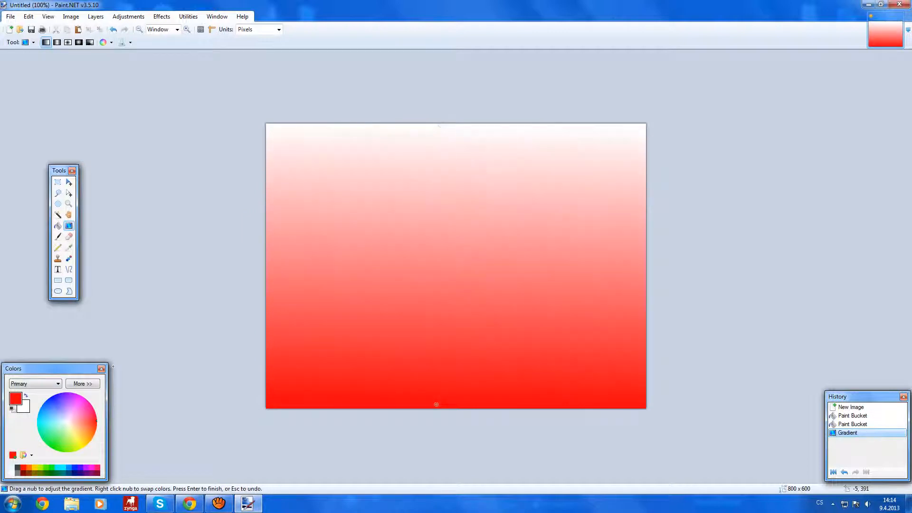
drag(66, 423, 55, 395)
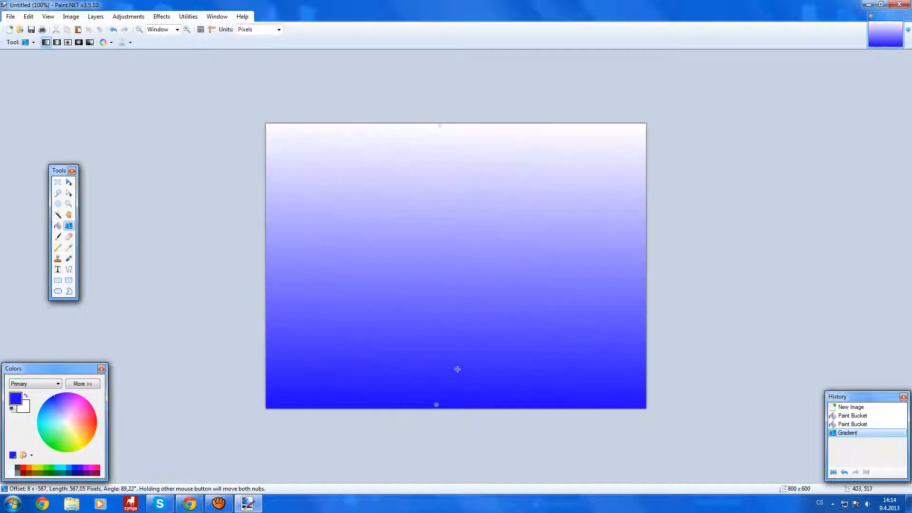
drag(437, 127, 436, 125)
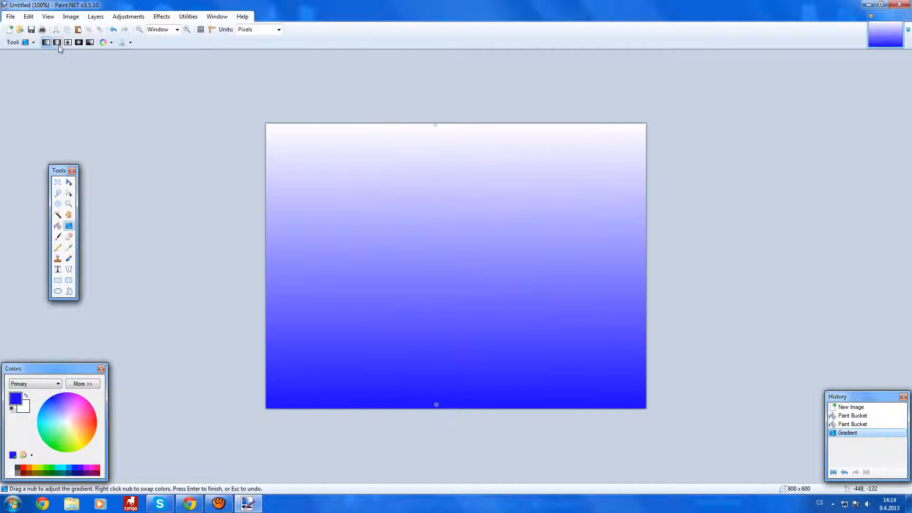
Draw two reflected blue-to-white gradients, one horizontally from the canvas's left edge and one downward from its centre
drag(270, 240, 770, 239)
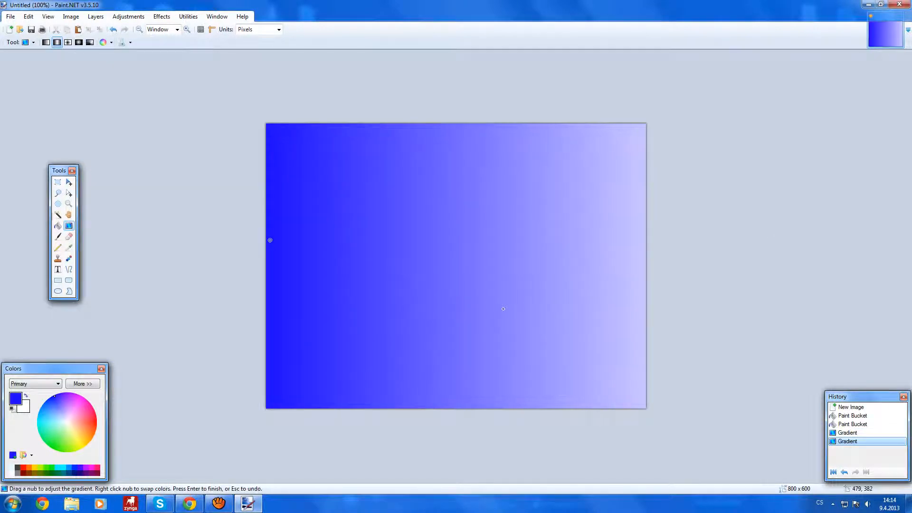
drag(448, 261, 449, 509)
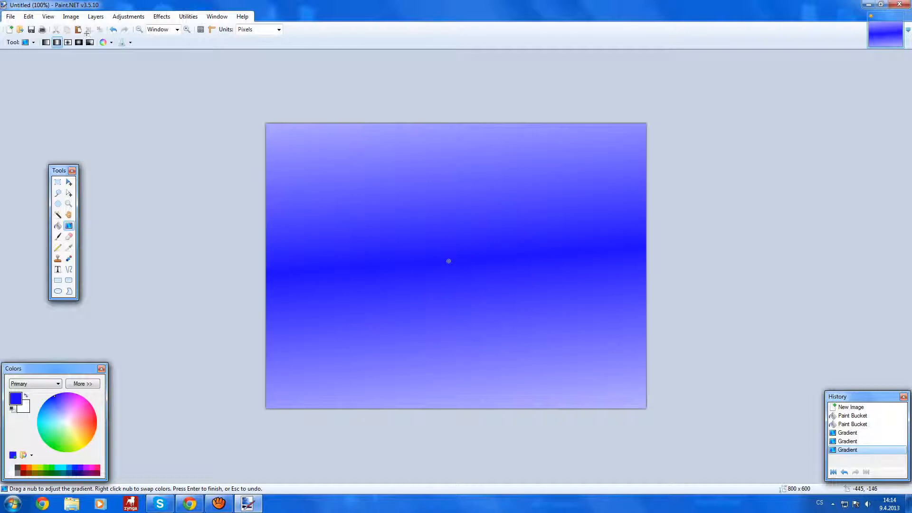
Try the diamond, radial and conical gradient types on the canvas, shifting the gradient's centre point
click(72, 41)
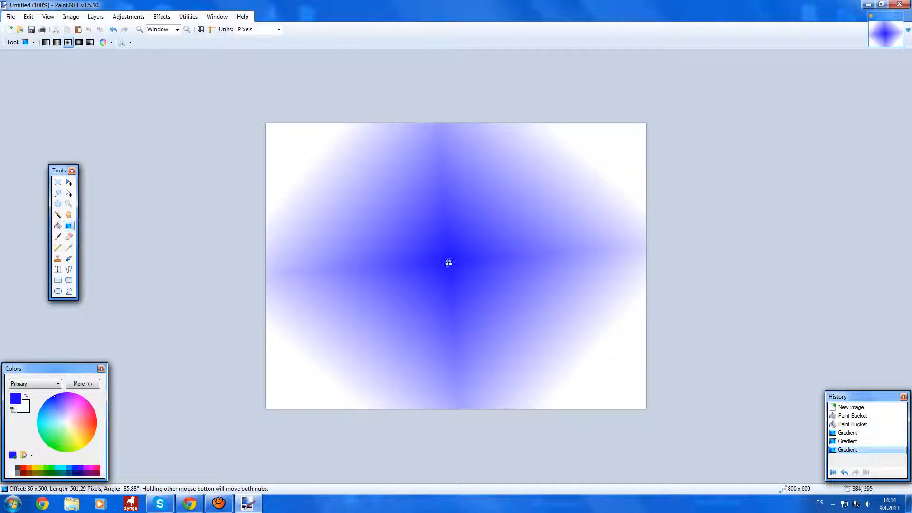
mouse_move(453, 267)
mouse_down()
mouse_move(455, 253)
mouse_move(480, 286)
mouse_move(465, 258)
mouse_up()
click(79, 42)
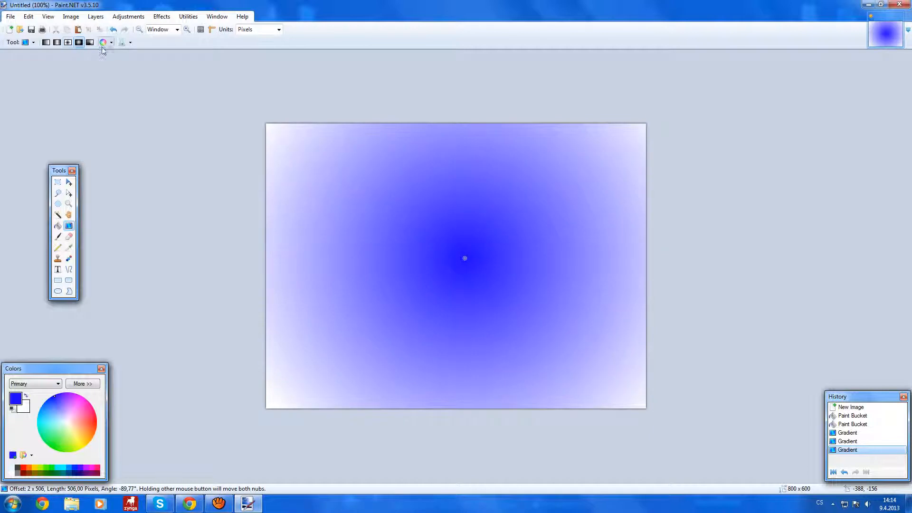
click(91, 42)
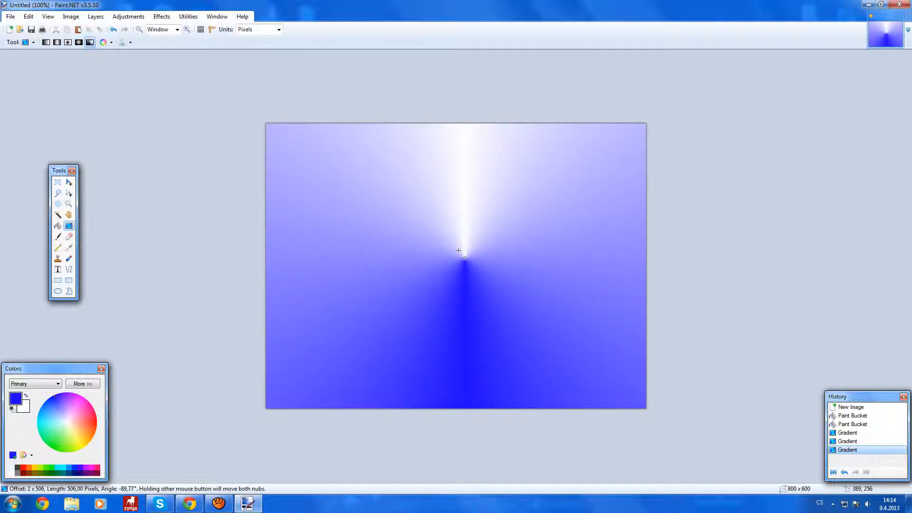
drag(464, 260, 385, 256)
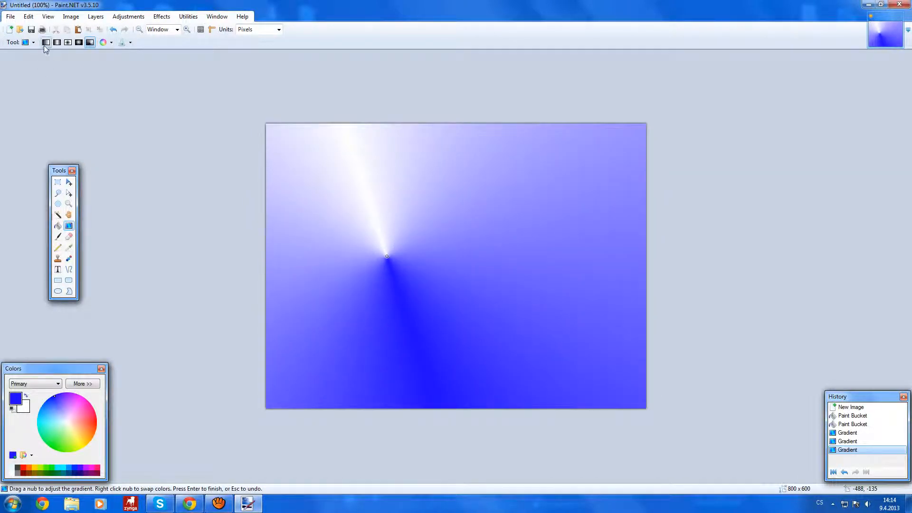
Switch the gradient to the linear type and move its start point to the canvas's upper edge so blue fades downward
click(46, 44)
drag(389, 256, 457, 120)
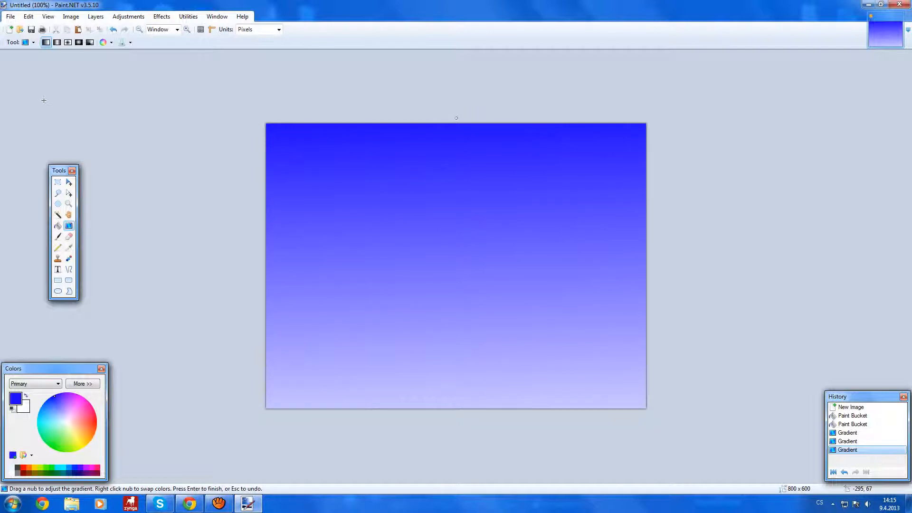
Add the text "Oldiem" in bright yellow Arial at size 96 and position it in the middle of the canvas
click(58, 269)
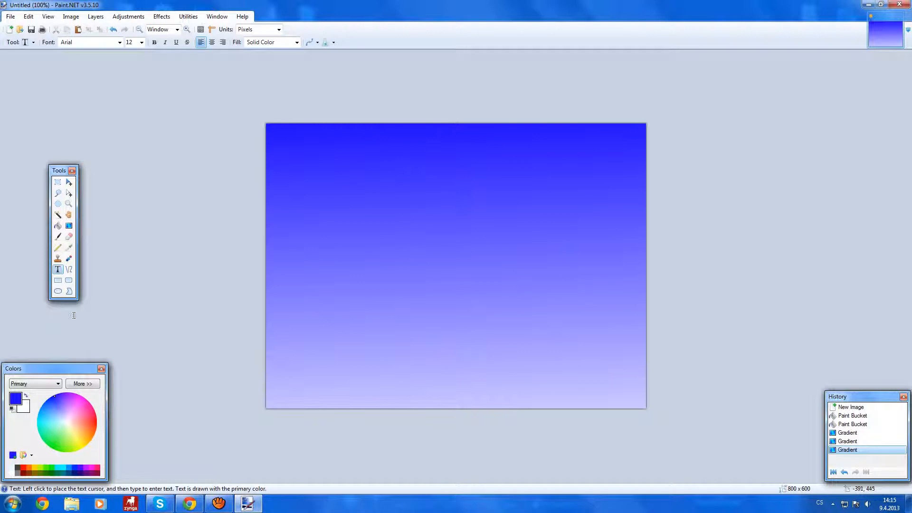
click(61, 418)
click(12, 410)
click(79, 449)
click(332, 236)
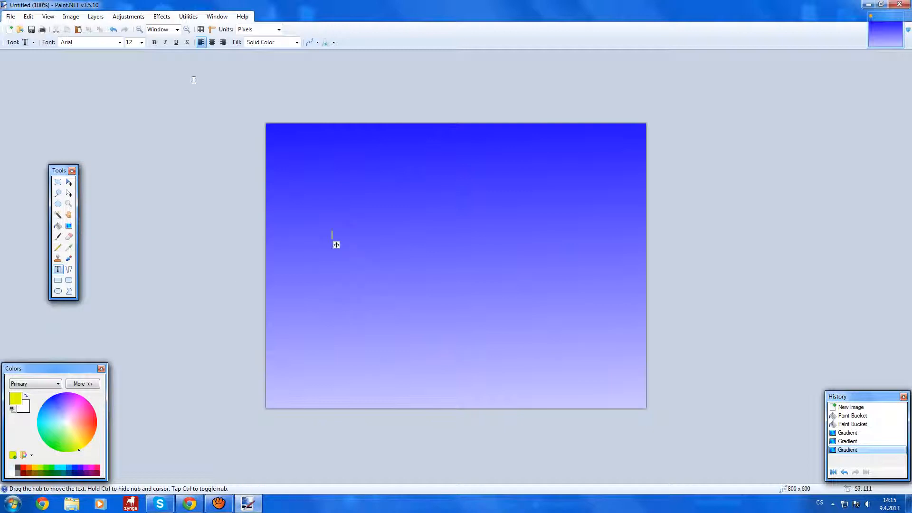
click(141, 42)
click(133, 179)
text(Oldiem)
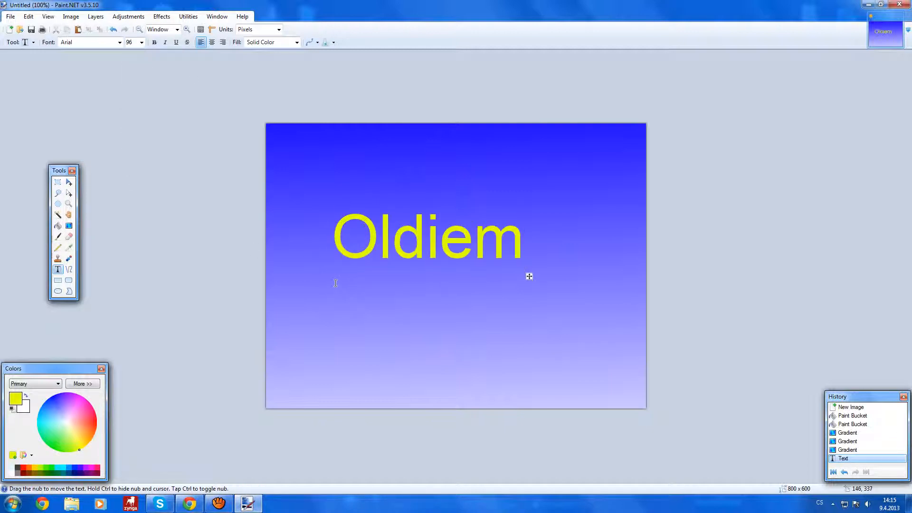
drag(530, 276, 558, 308)
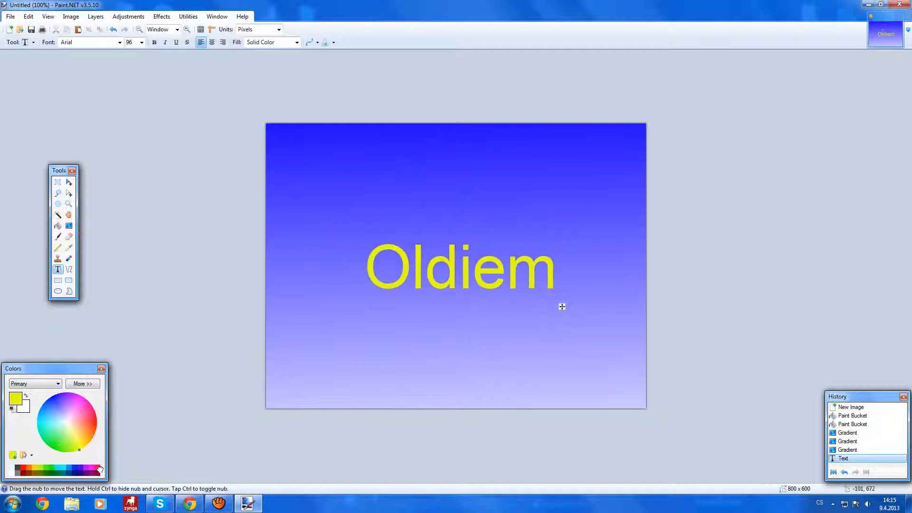
click(76, 469)
click(82, 448)
Add a second "Oldiem" text in blue, try it slightly offset over the yellow one, and move it off the canvas
click(282, 382)
click(76, 469)
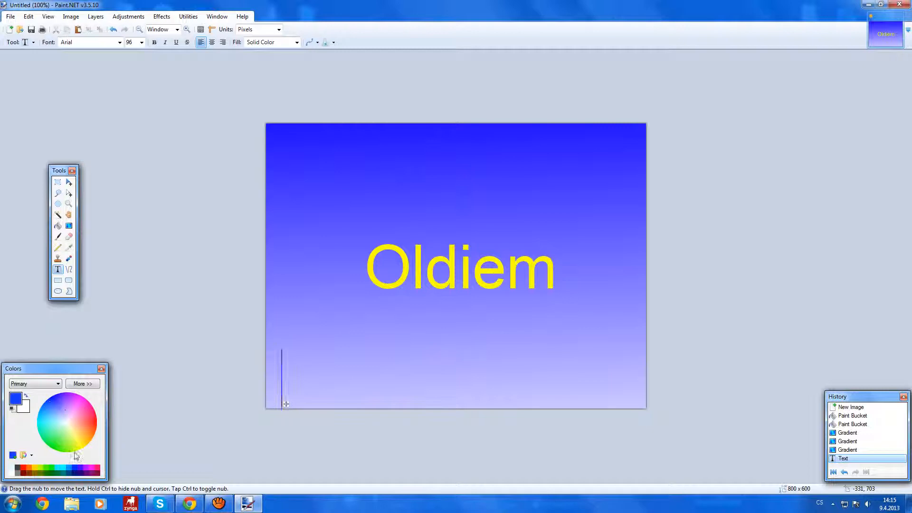
text(Oldiem)
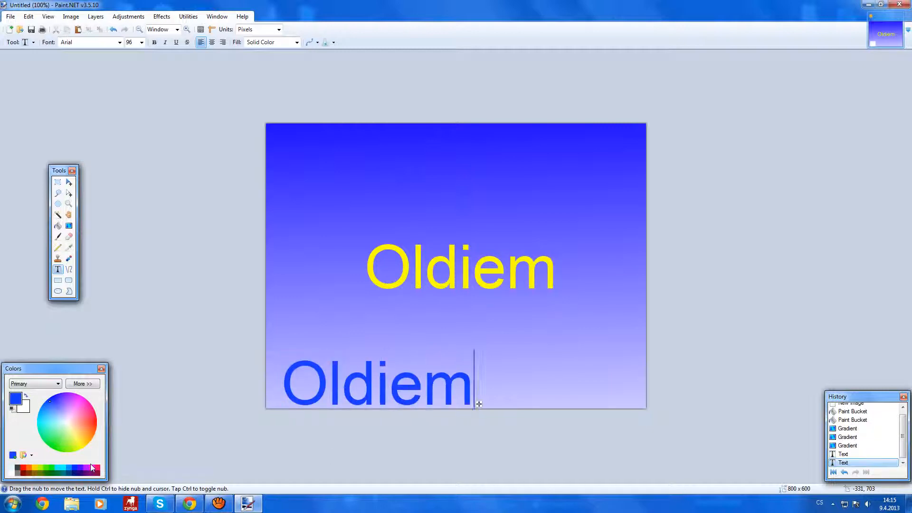
drag(479, 404, 561, 296)
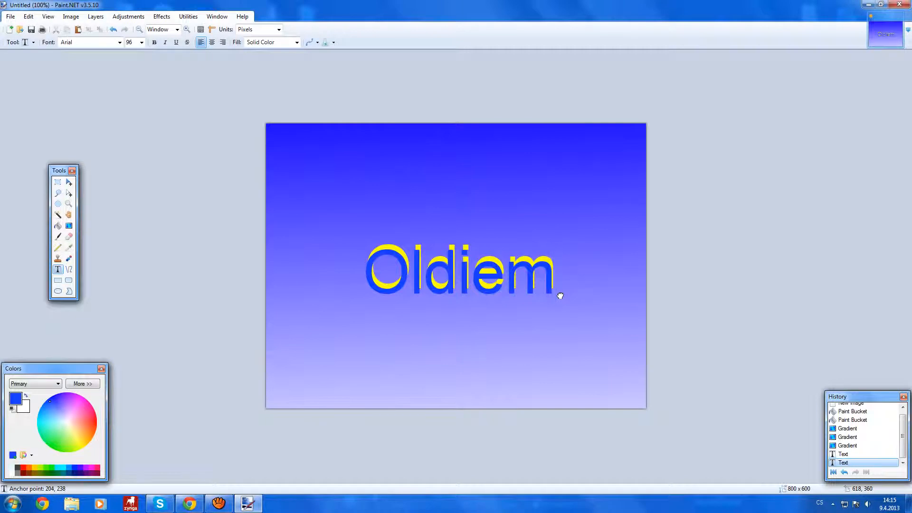
drag(561, 296, 560, 293)
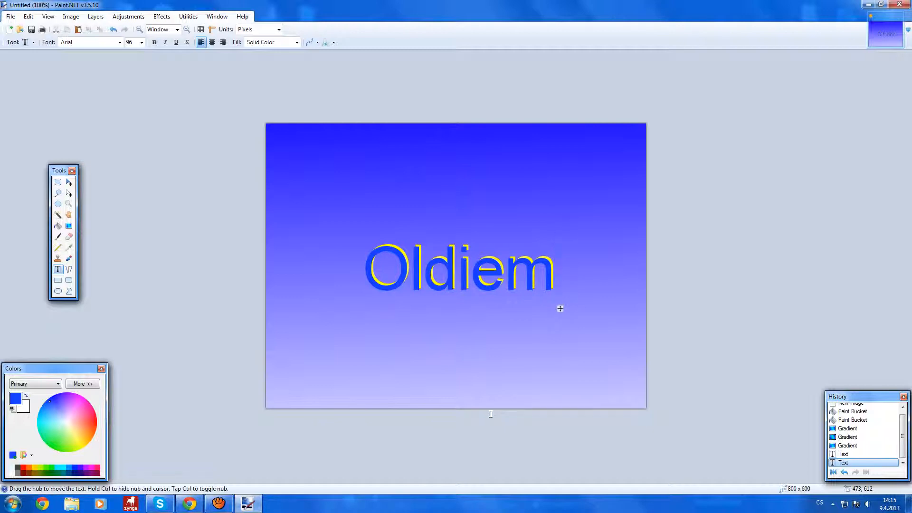
drag(560, 309, 865, 318)
Try the Ink Sketch effect on the image with an ink outline of 40, and cancel it
click(162, 17)
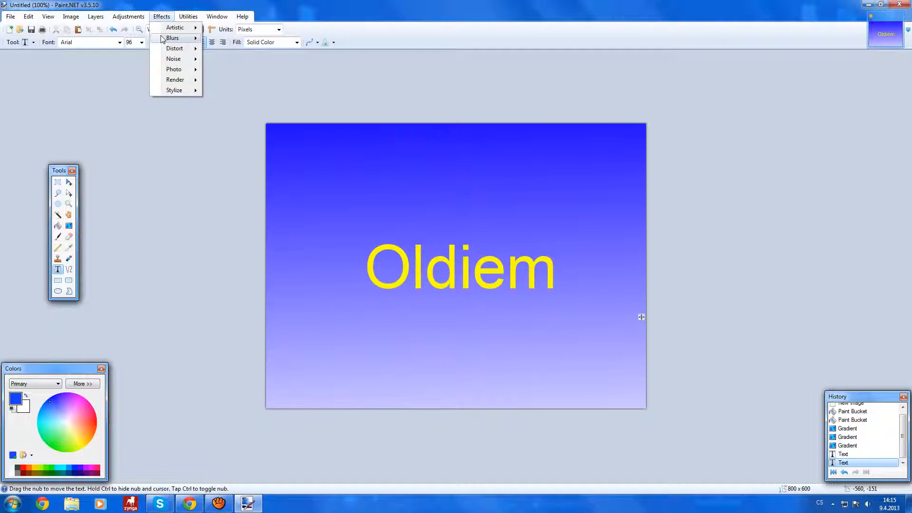
mouse_move(162, 31)
click(234, 28)
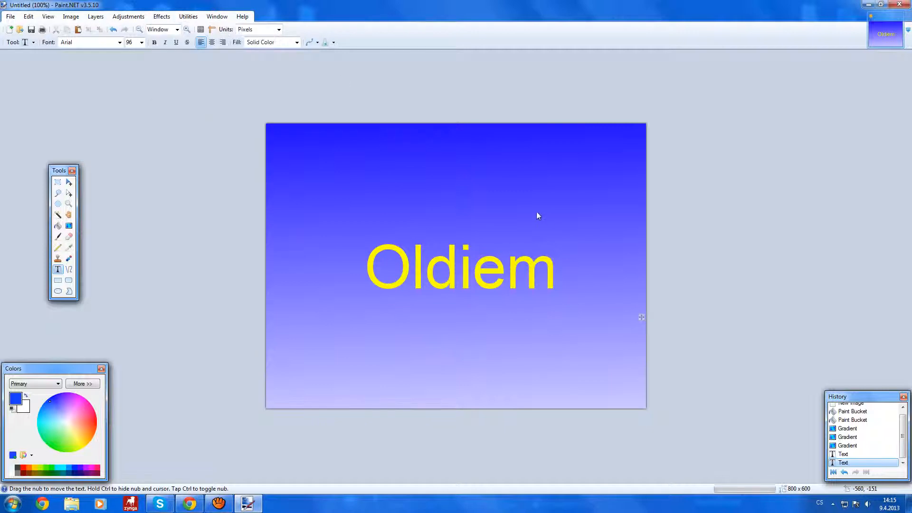
drag(458, 212, 800, 212)
click(766, 230)
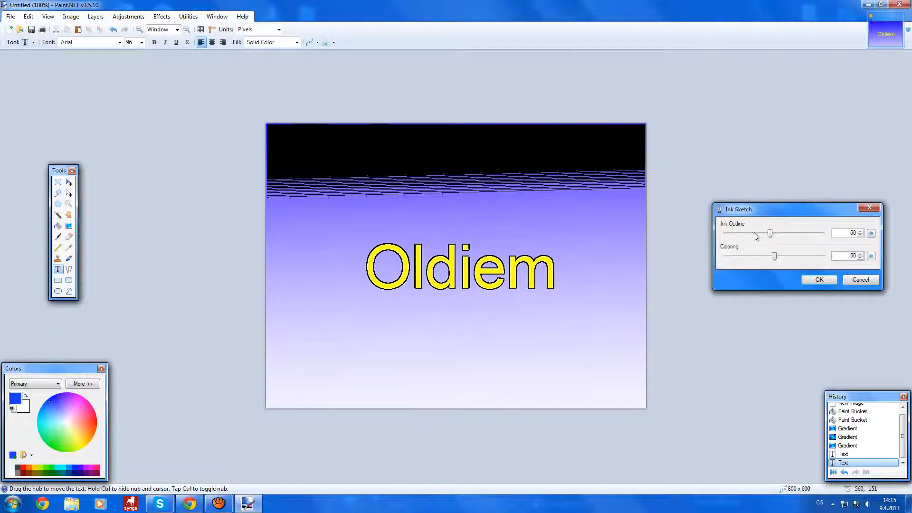
click(874, 282)
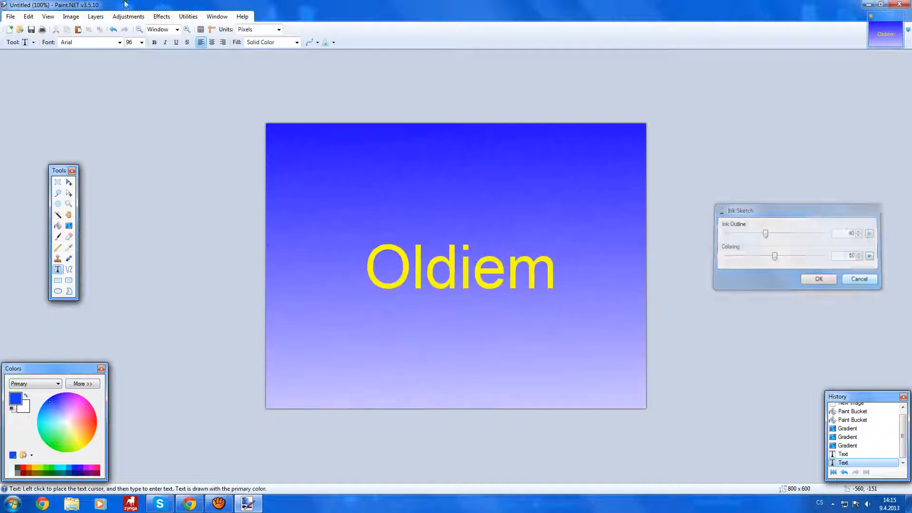
Try a Motion Blur on the image at an angle of -151.06 and a distance of 100, and cancel it
click(162, 16)
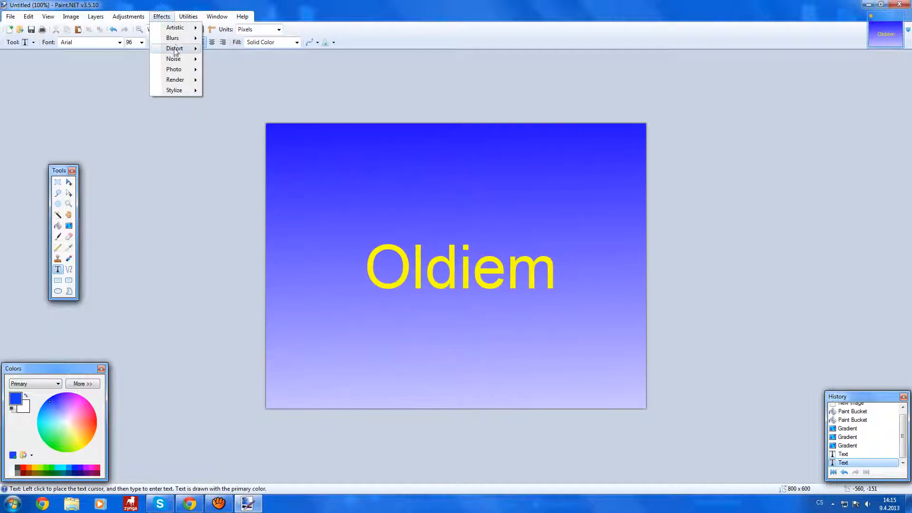
mouse_move(183, 44)
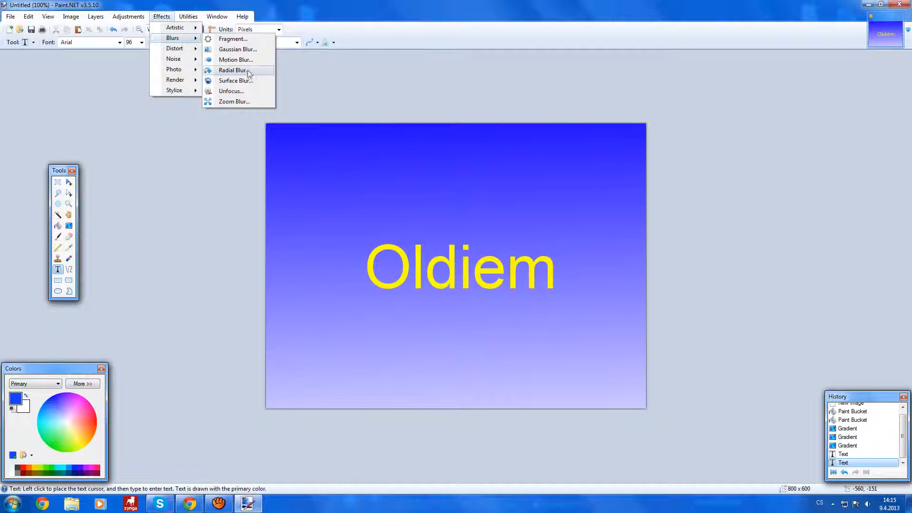
click(253, 60)
drag(460, 192, 589, 243)
drag(575, 275, 623, 272)
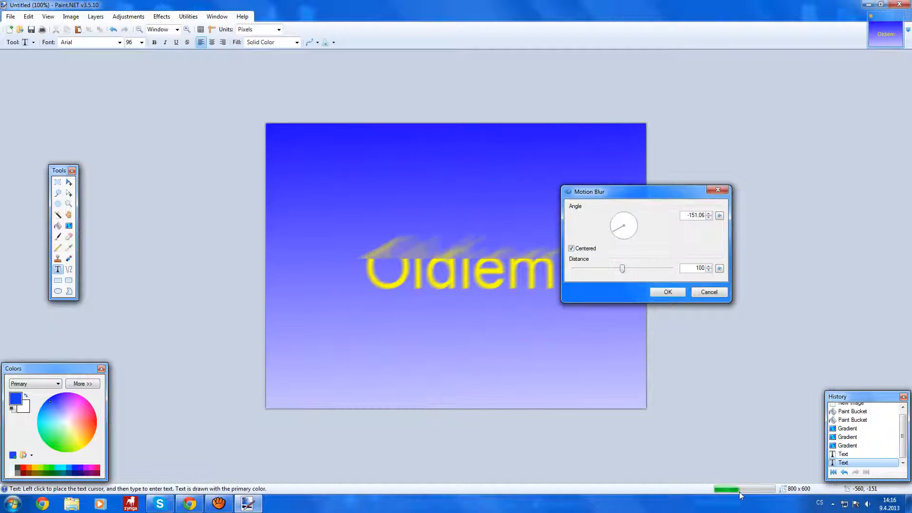
click(703, 292)
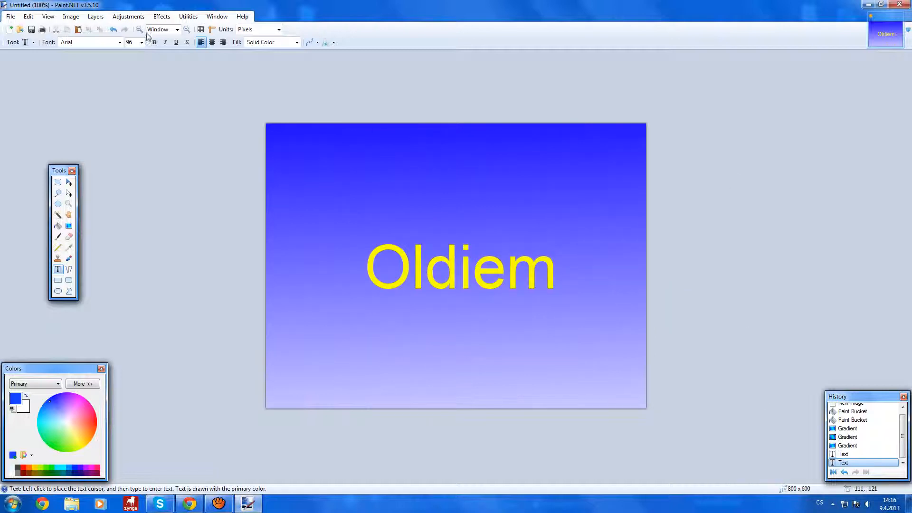
Apply the Fragment effect to the image with a fragment count of 2, a distance of 2 and a rotation of 118.22
click(162, 16)
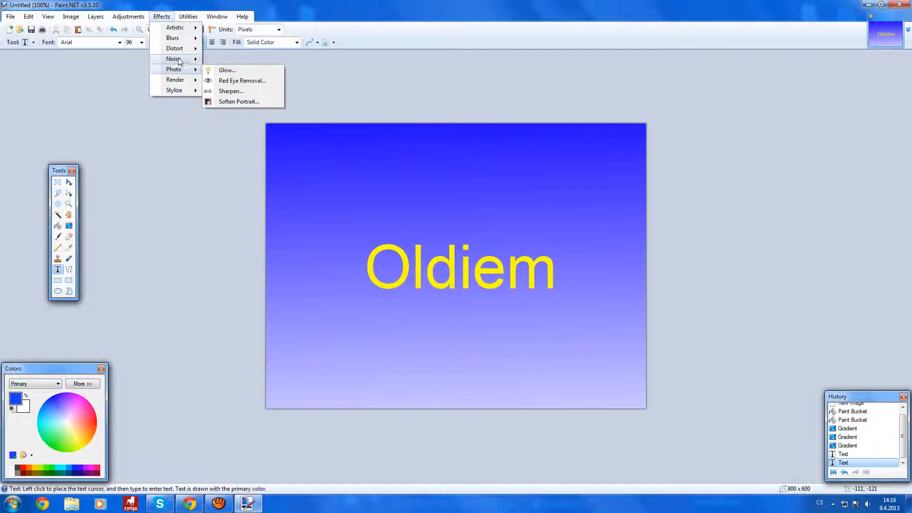
mouse_move(185, 53)
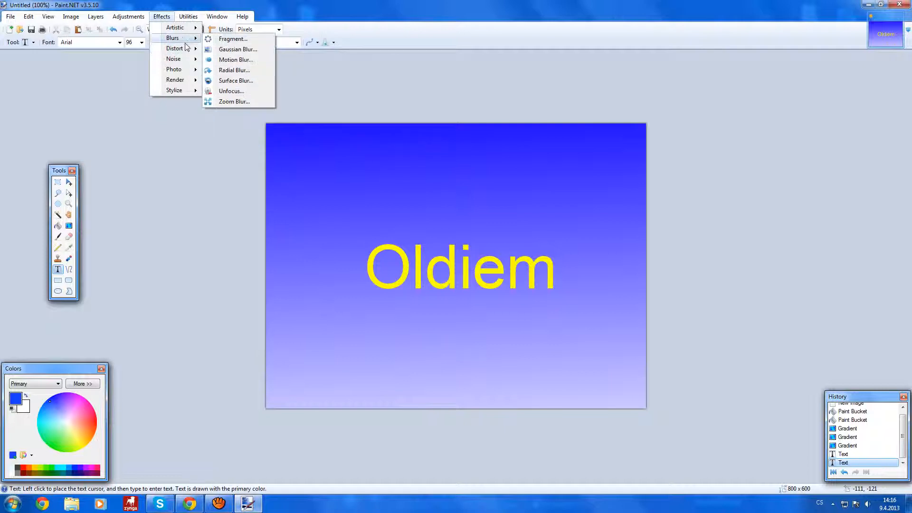
click(223, 40)
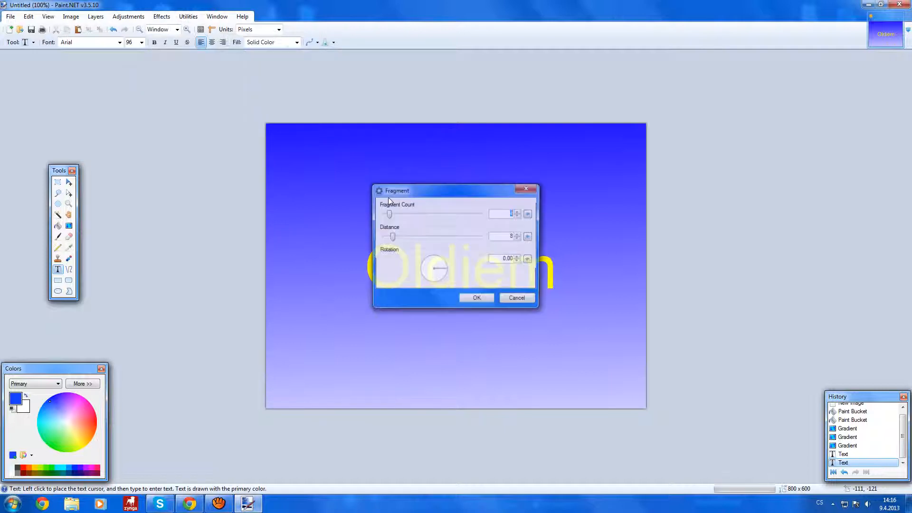
drag(464, 191, 694, 209)
drag(617, 224, 621, 251)
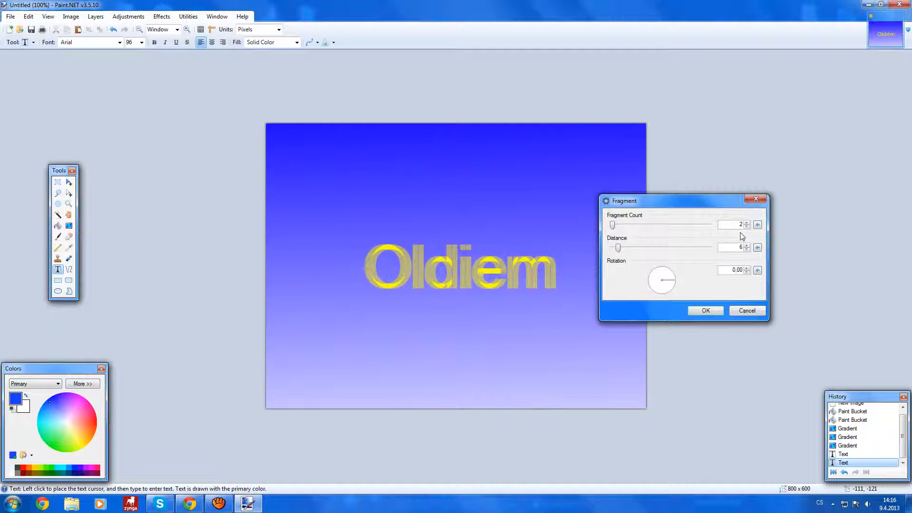
click(747, 226)
drag(694, 281, 639, 297)
drag(618, 248, 615, 249)
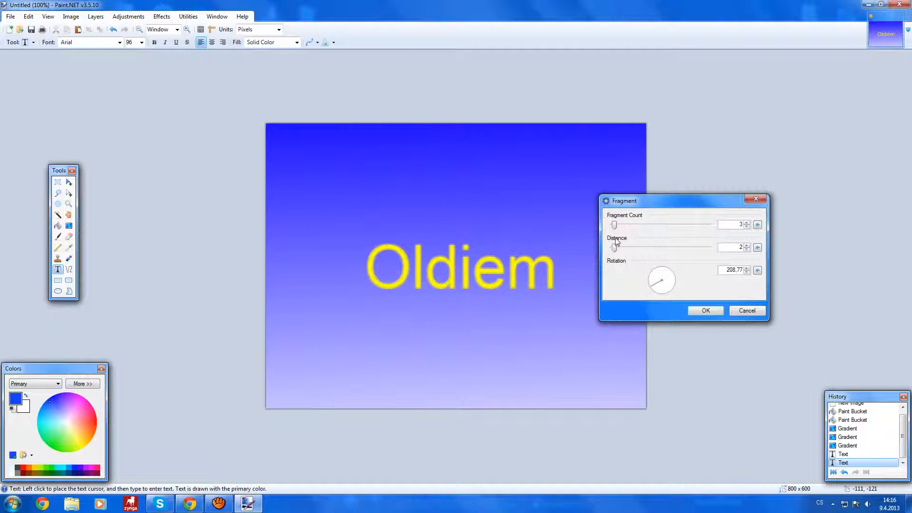
drag(613, 226, 606, 234)
drag(663, 287, 653, 264)
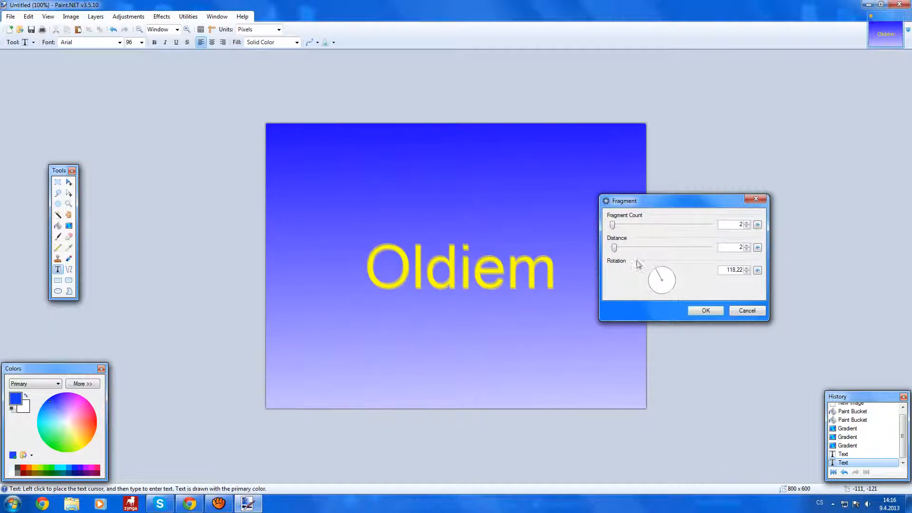
click(702, 308)
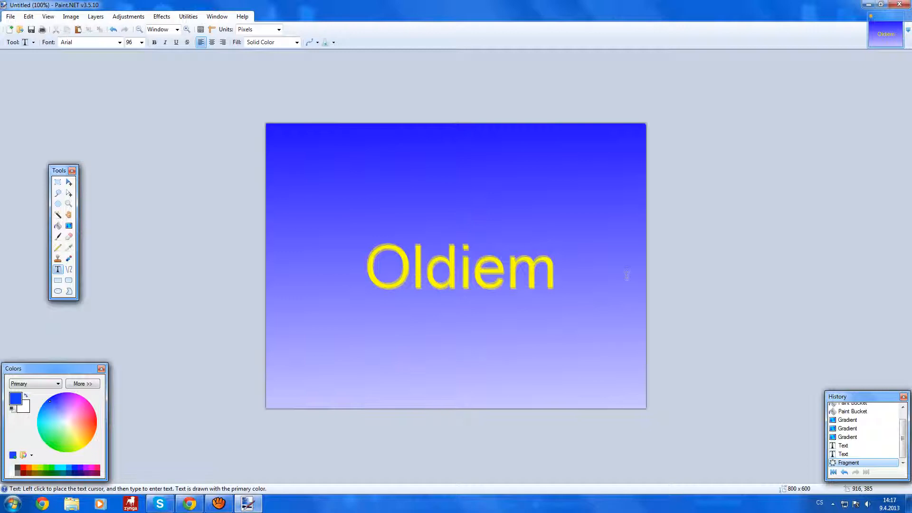
Apply the Sharpen effect to the image with an amount of 7
click(162, 16)
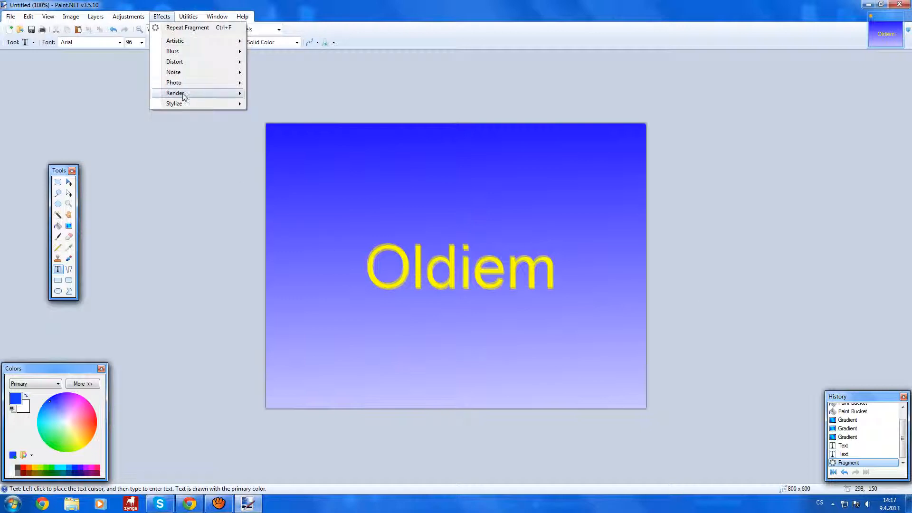
mouse_move(183, 94)
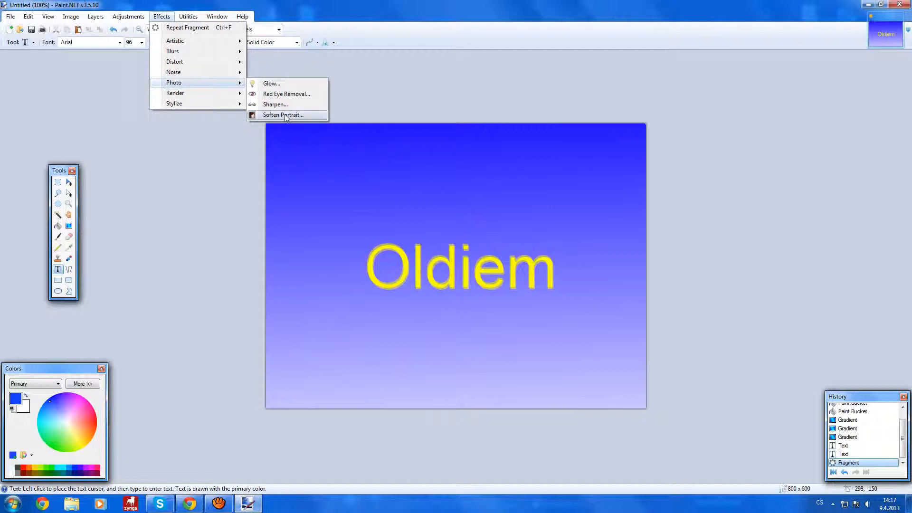
click(275, 104)
drag(421, 227, 670, 259)
click(714, 255)
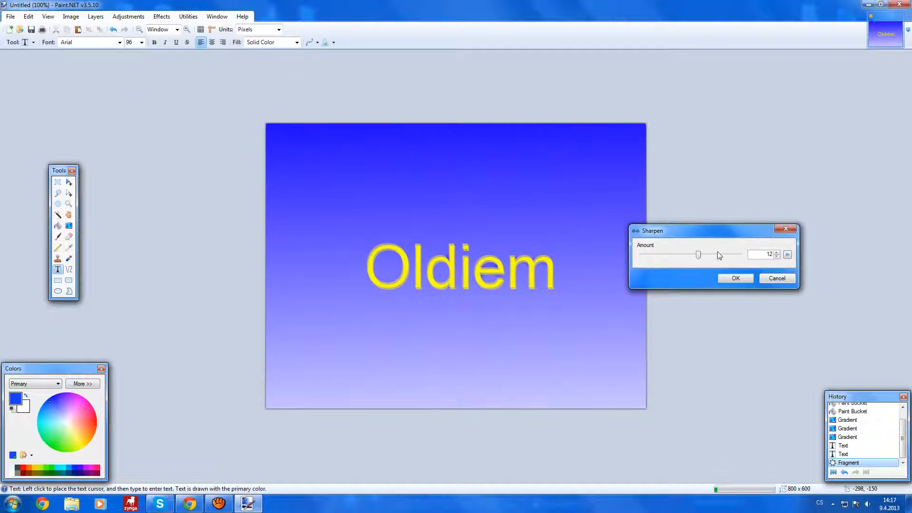
click(691, 256)
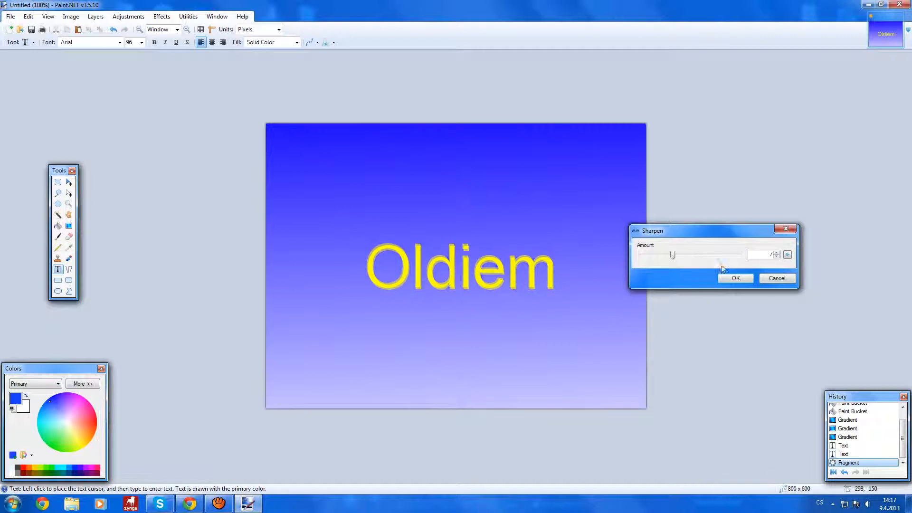
click(750, 280)
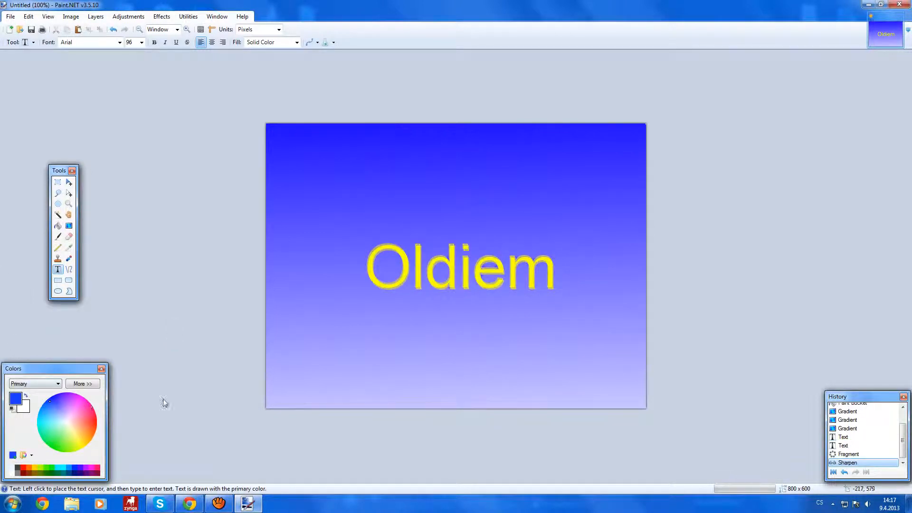
Try the Edge Detect effect on the image at several angles, ending at -122.01, and cancel it
click(161, 16)
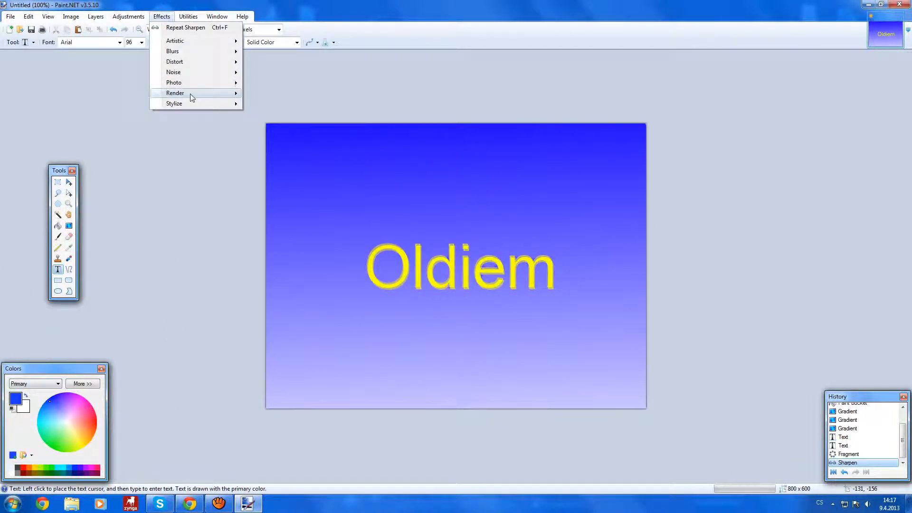
mouse_move(192, 98)
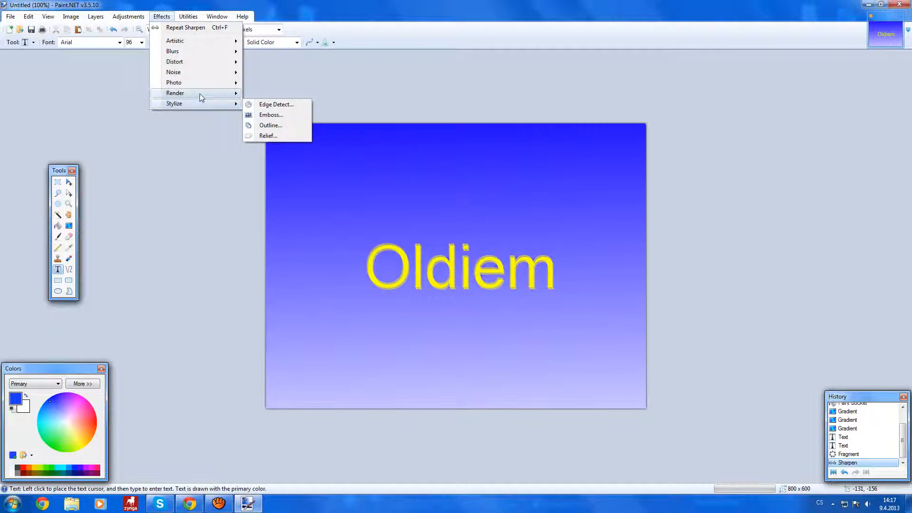
click(304, 105)
drag(479, 208, 712, 214)
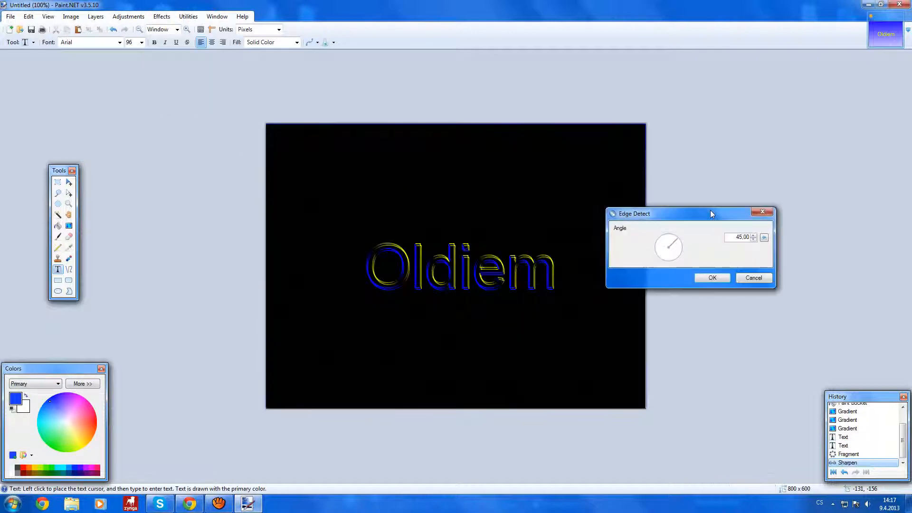
click(664, 258)
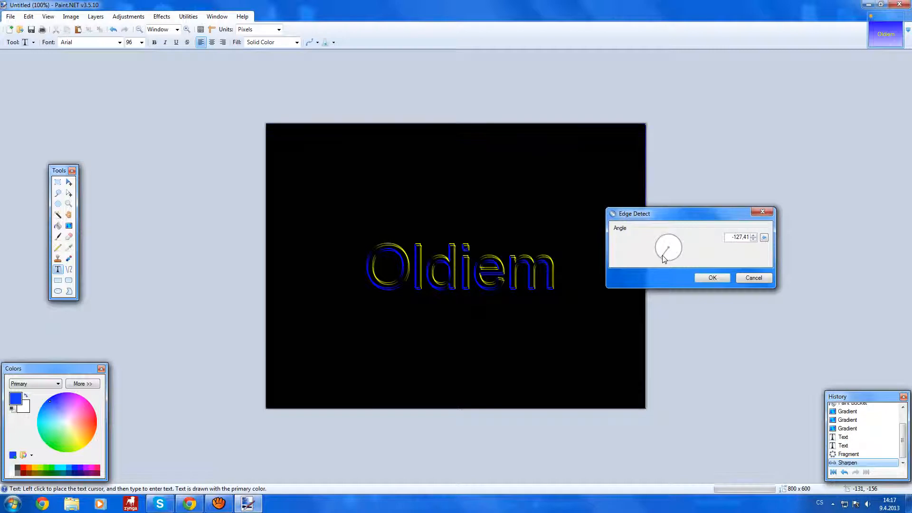
click(680, 267)
click(686, 256)
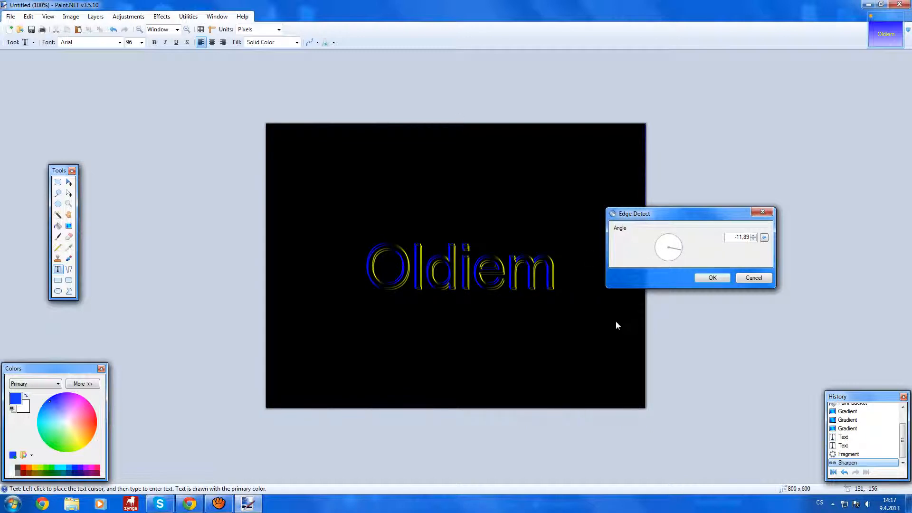
click(754, 239)
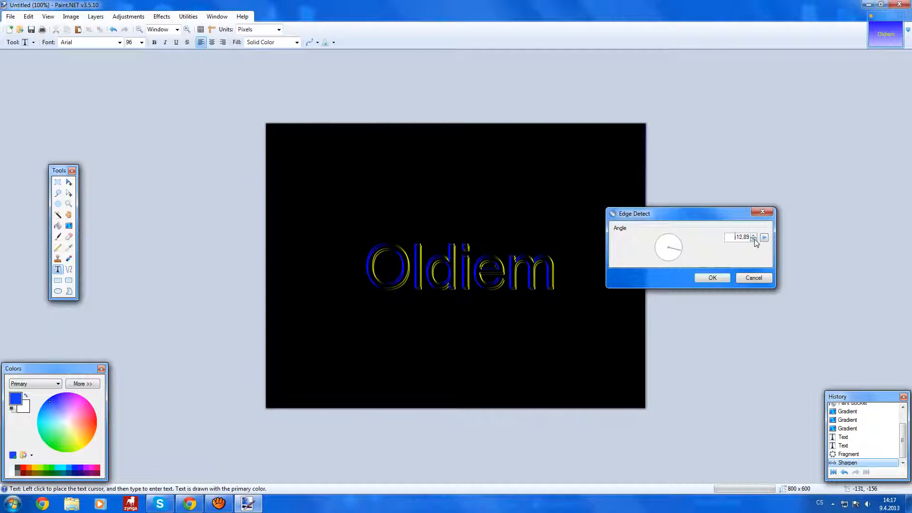
click(754, 239)
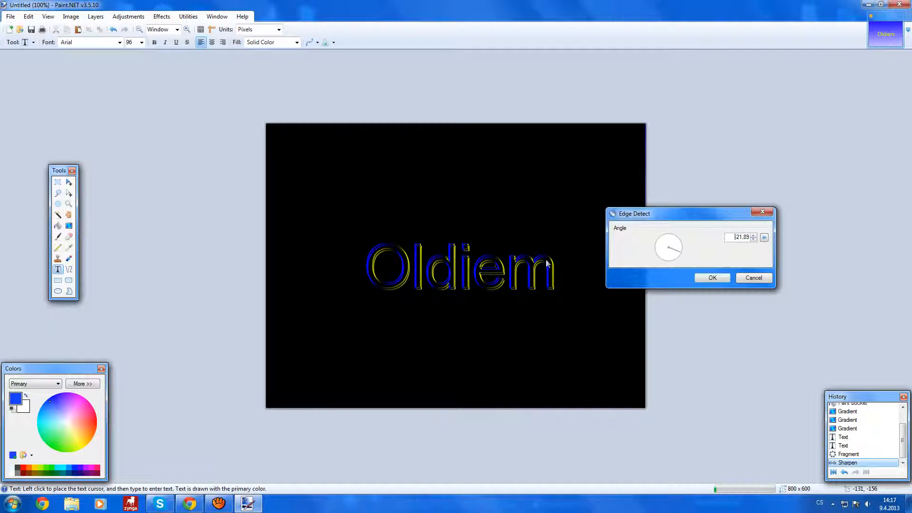
click(663, 244)
mouse_move(664, 244)
mouse_down()
mouse_move(675, 242)
mouse_move(683, 259)
mouse_move(660, 264)
mouse_up()
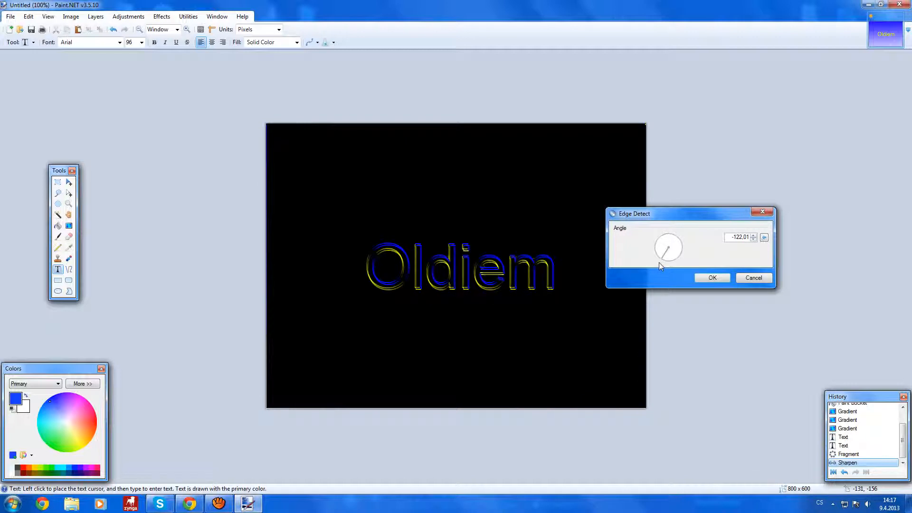
click(753, 278)
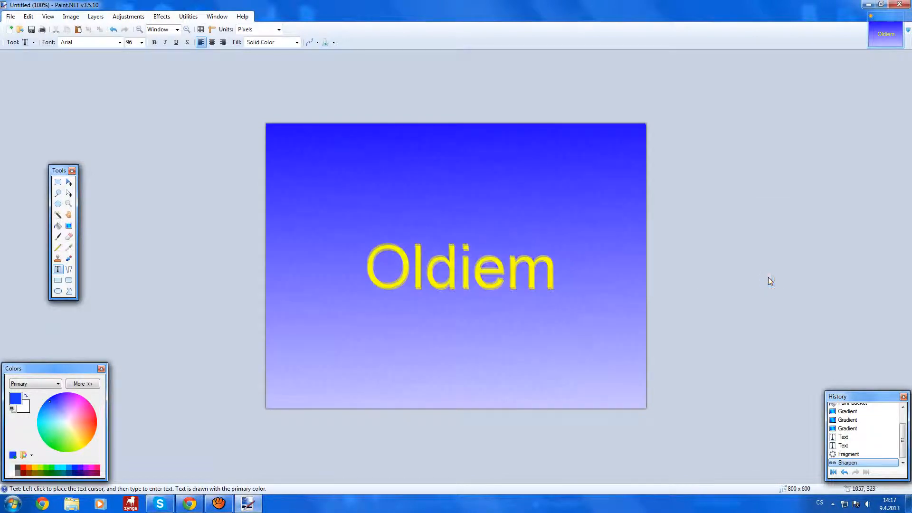
Try a Polar Inversion distortion on the image with its offset at 1.03 and 1.16, and cancel it
click(162, 17)
click(162, 17)
click(147, 17)
mouse_move(159, 17)
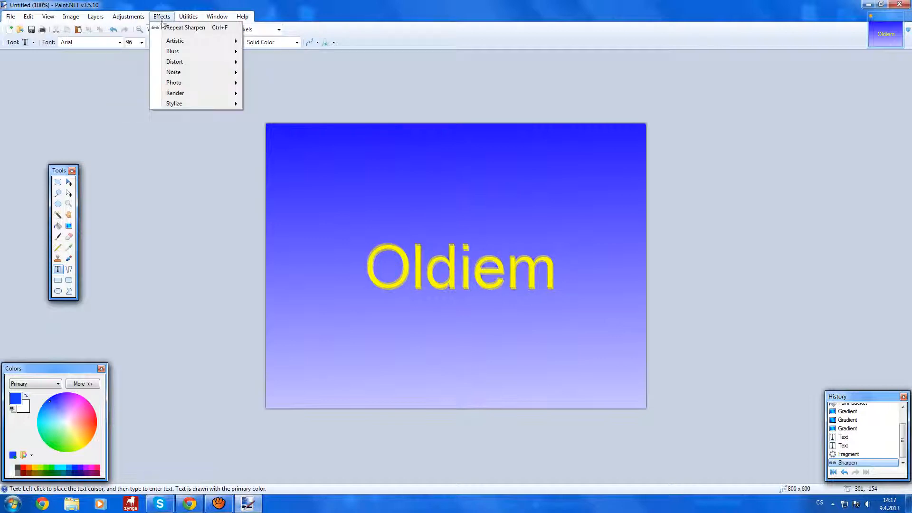
mouse_move(180, 63)
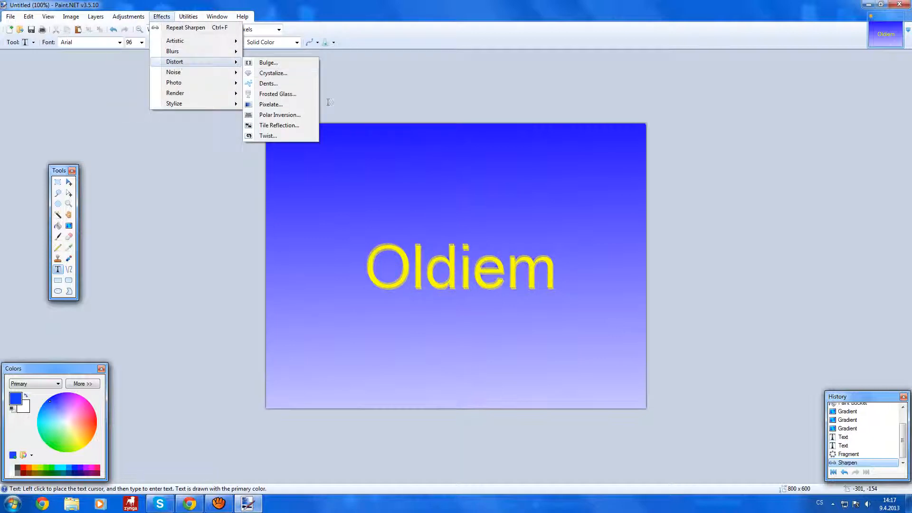
click(308, 115)
drag(475, 169, 753, 188)
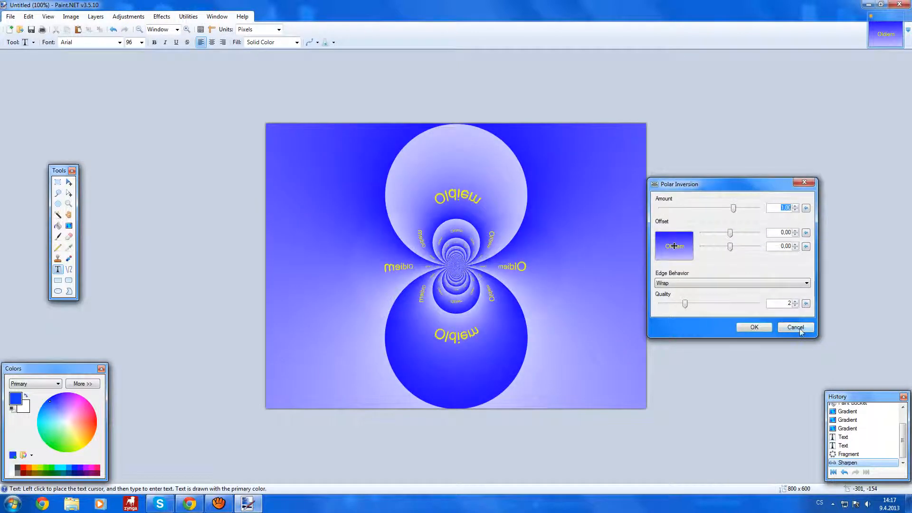
drag(692, 254, 744, 367)
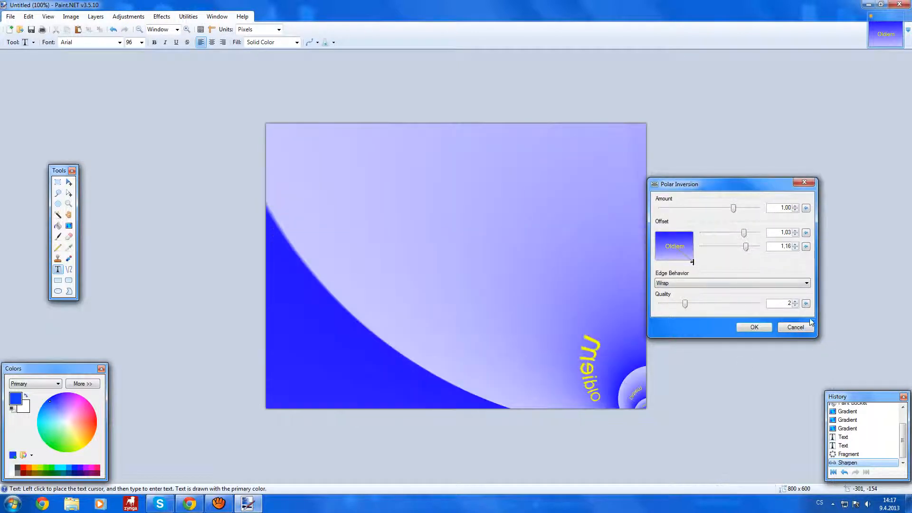
click(795, 327)
Try the Pixelate effect on the image with different cell sizes, including 7 and 1, and cancel it
click(161, 16)
click(128, 16)
click(157, 14)
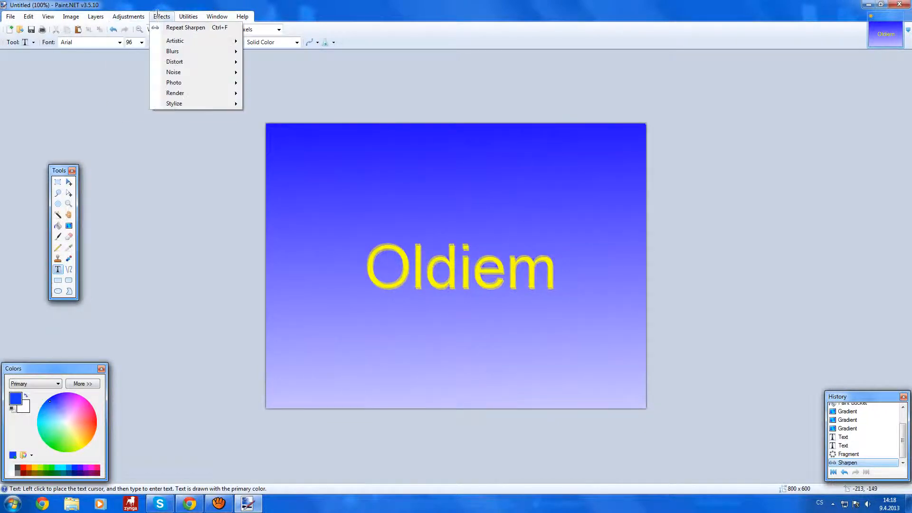
mouse_move(180, 72)
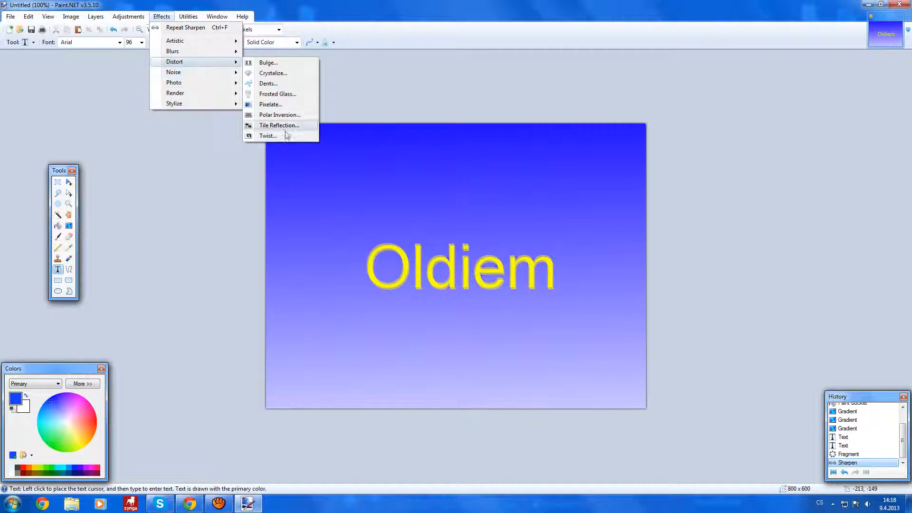
click(284, 105)
drag(492, 220, 663, 235)
drag(621, 259, 626, 259)
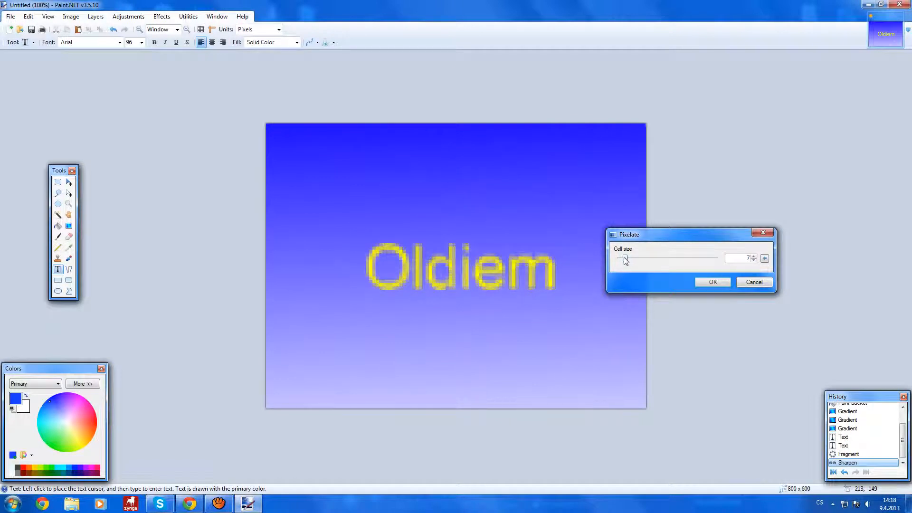
drag(626, 262, 609, 270)
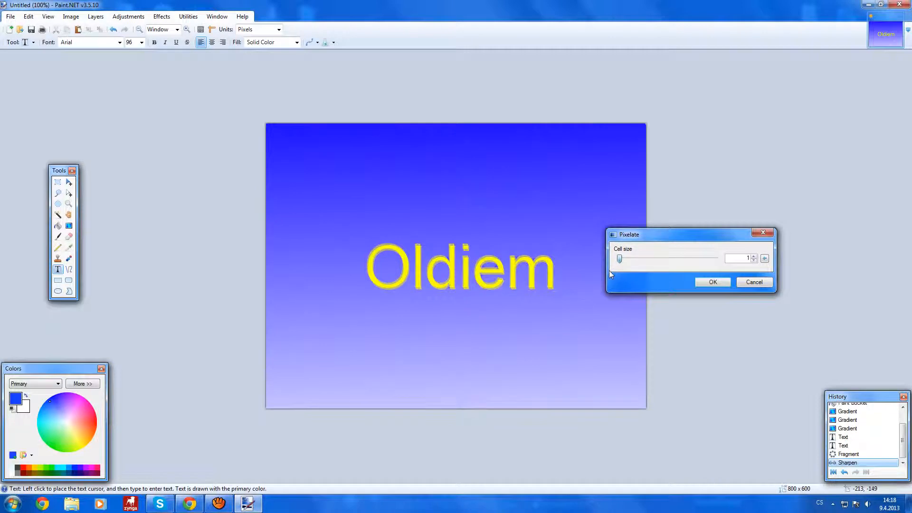
click(754, 256)
click(754, 258)
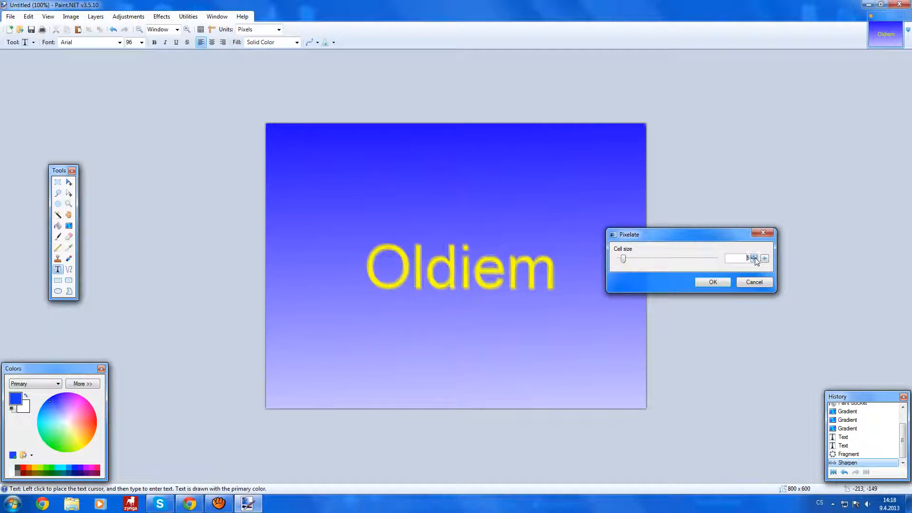
click(762, 234)
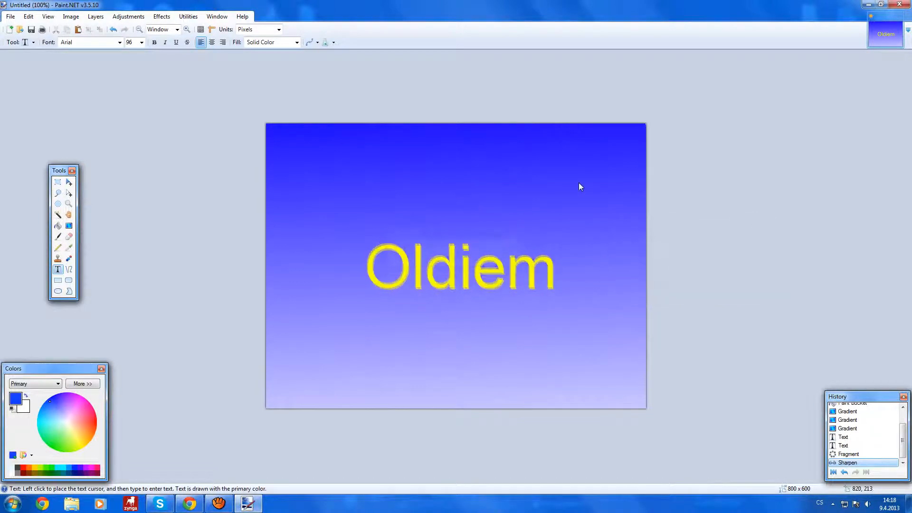
Set up a Frosted Glass effect with a maximum scatter radius of 1.23, a minimum of 0.24 and a smoothness of 6
click(161, 16)
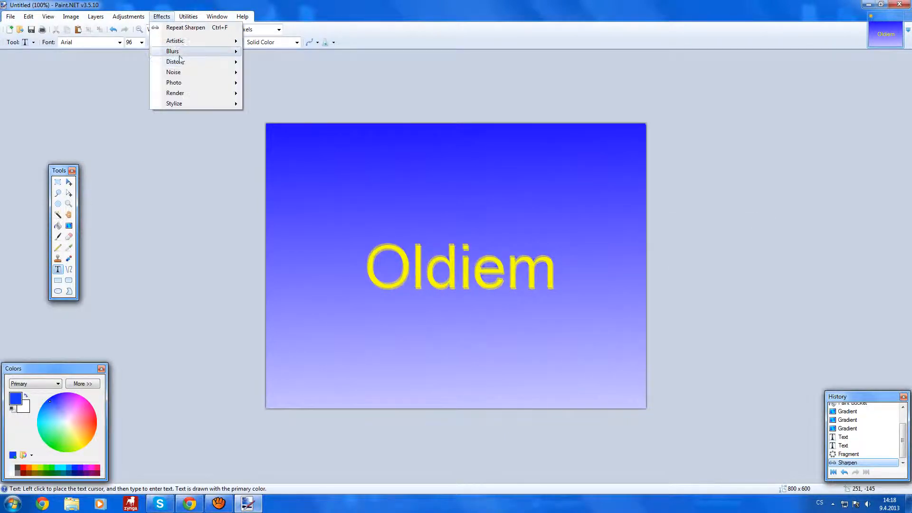
mouse_move(184, 64)
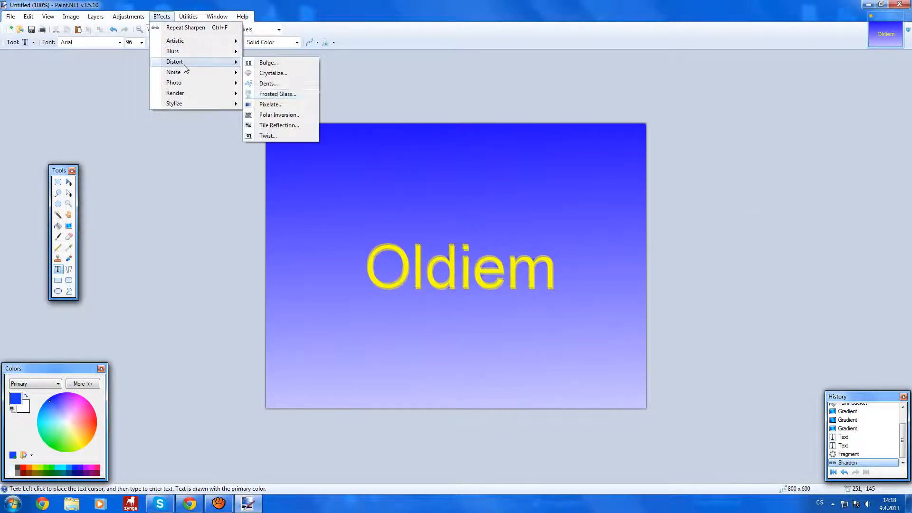
click(292, 94)
drag(472, 198, 692, 207)
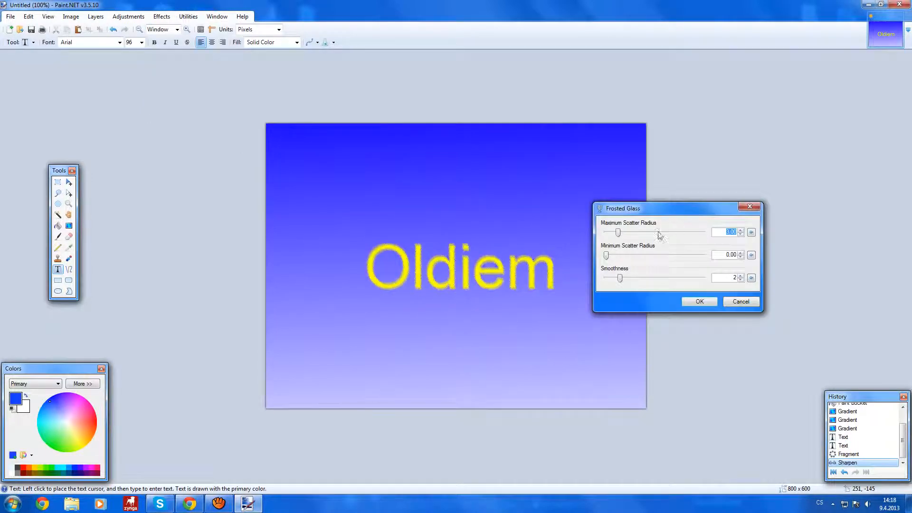
mouse_move(622, 233)
mouse_down()
mouse_move(715, 238)
mouse_move(627, 233)
mouse_up()
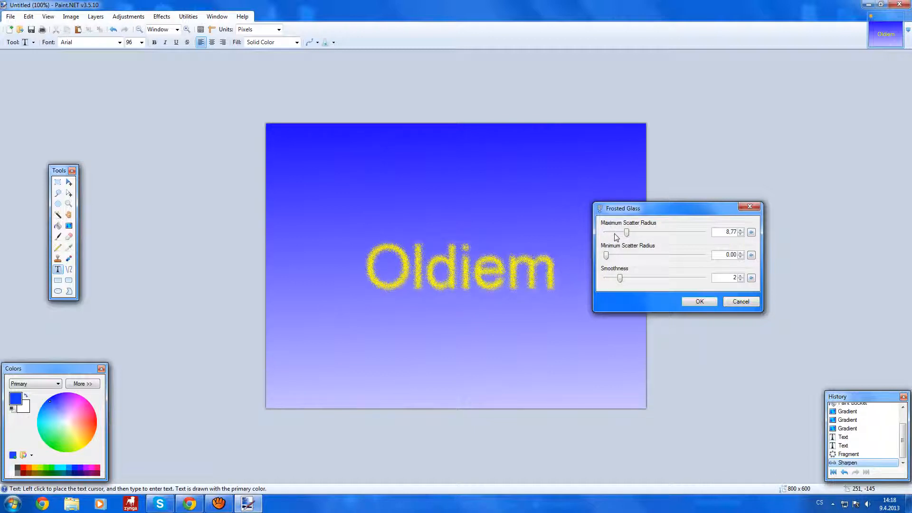
mouse_move(625, 237)
mouse_down()
mouse_move(613, 235)
mouse_move(612, 257)
mouse_move(626, 257)
mouse_move(611, 257)
mouse_move(616, 236)
mouse_up()
drag(623, 282, 674, 282)
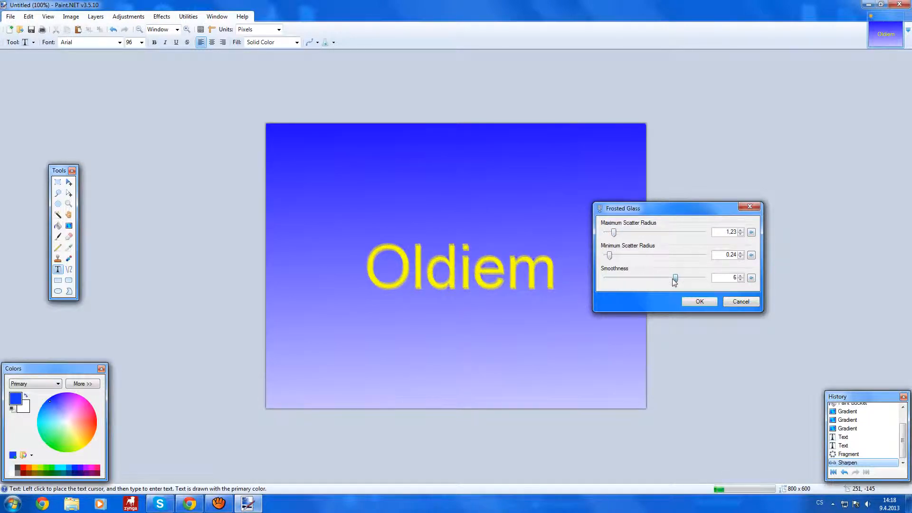